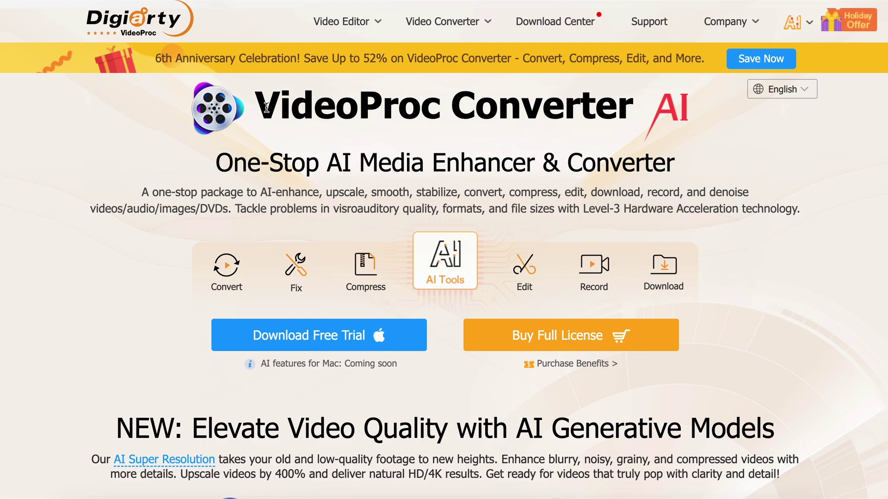
# Highlight the VideoProc Converter AI title, the One-Stop AI Media Enhancer subheading and the intro feature list
pyautogui.moveTo(267, 107); pyautogui.dragTo(689, 104)
pyautogui.click(665, 121)
pyautogui.moveTo(220, 169); pyautogui.dragTo(680, 158)
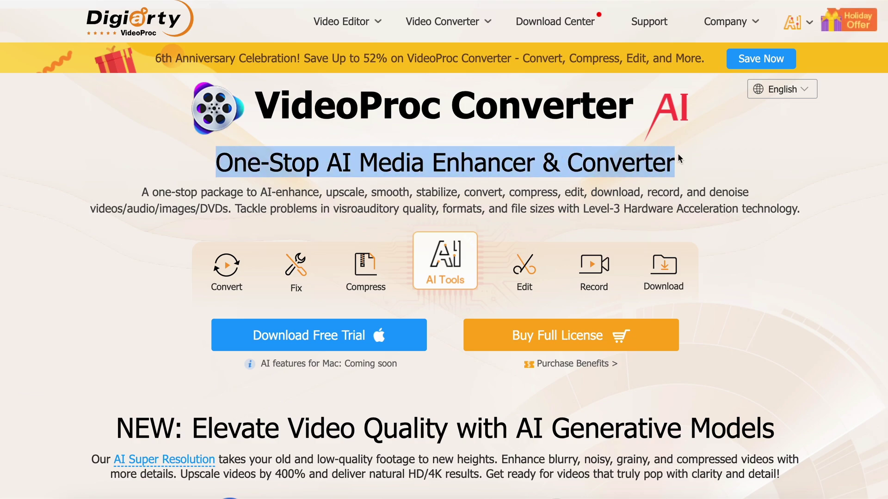
pyautogui.click(140, 195)
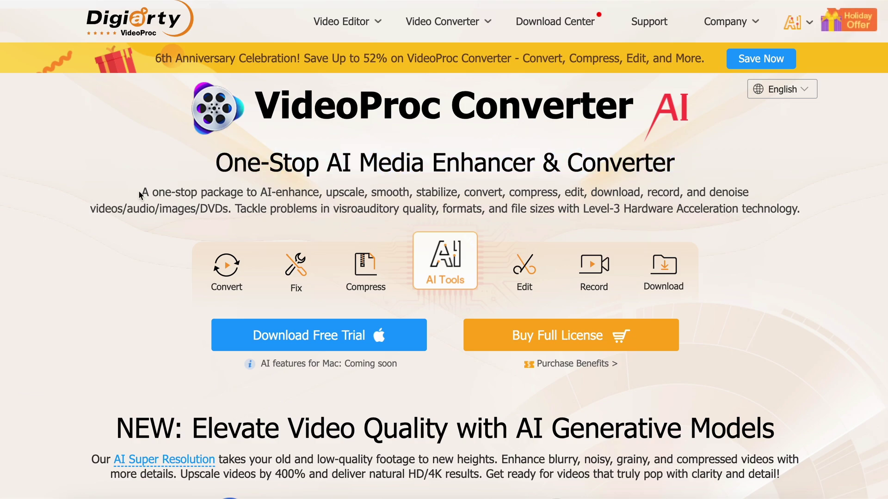
pyautogui.moveTo(264, 193); pyautogui.dragTo(742, 190)
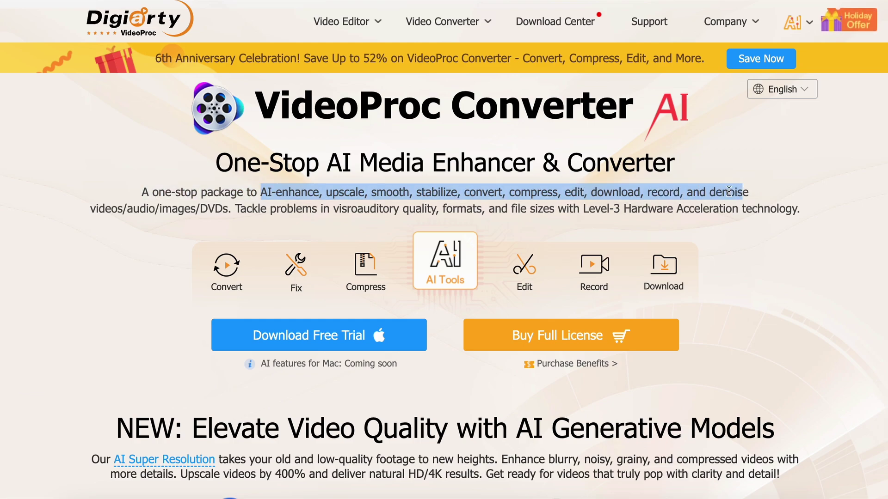
pyautogui.doubleClick(140, 209)
pyautogui.doubleClick(170, 208)
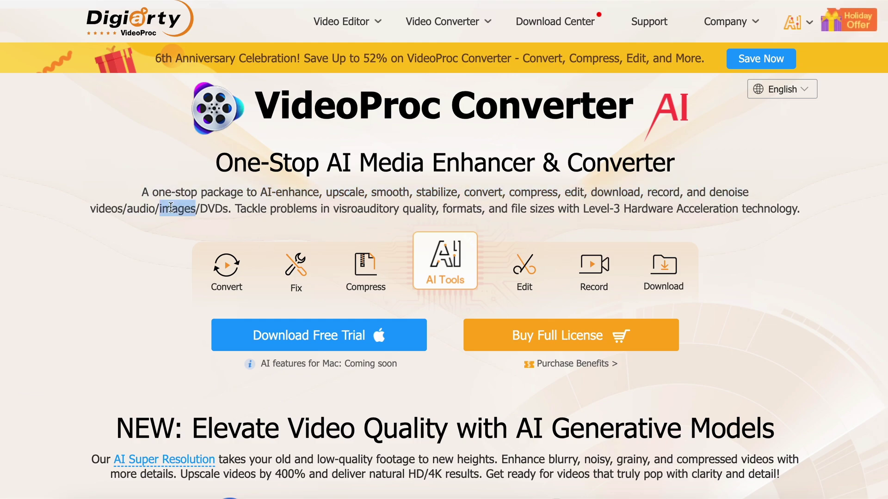
pyautogui.click(246, 204)
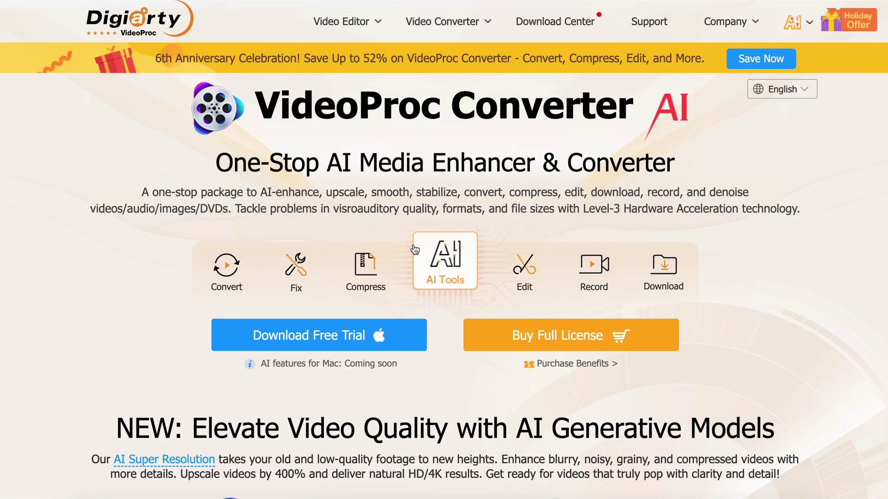
# Go to the AI tools section and view the Image Enhancer, Frame Interpolation, Noise Remover and Video Stabilization demos
pyautogui.click(424, 287)
pyautogui.scroll(-4, 422, 282)
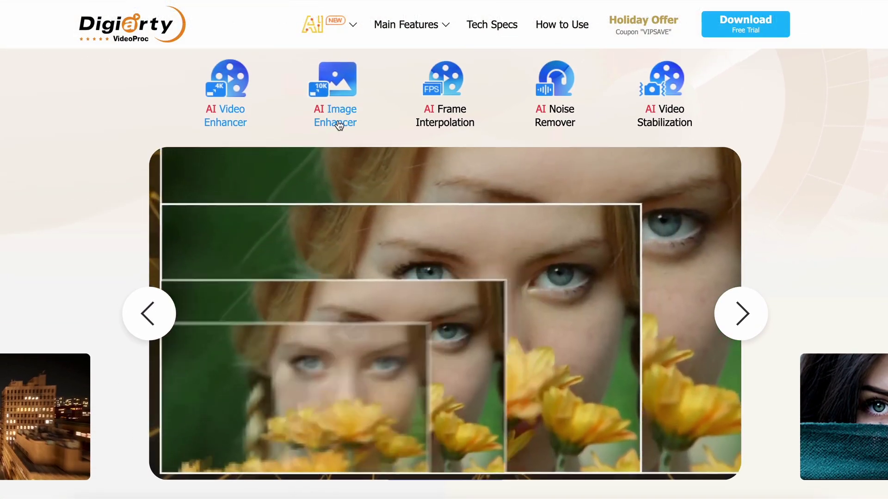
pyautogui.click(337, 123)
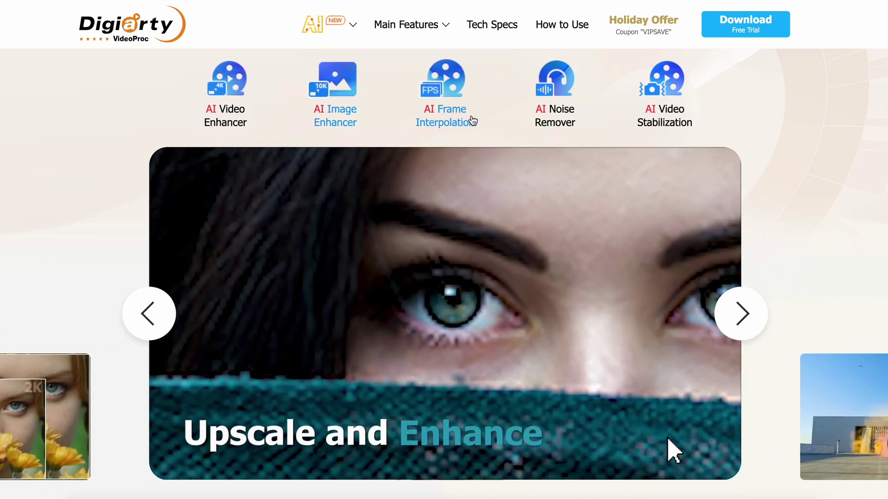
pyautogui.click(472, 121)
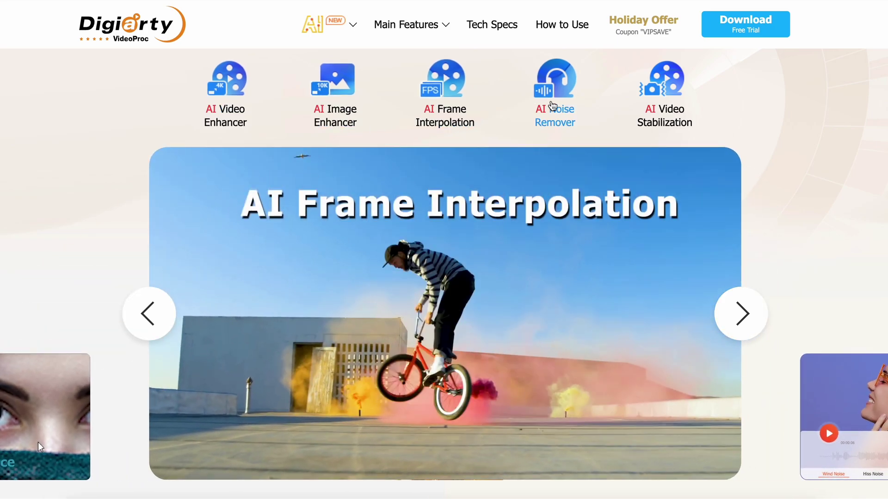
pyautogui.click(552, 105)
pyautogui.click(658, 99)
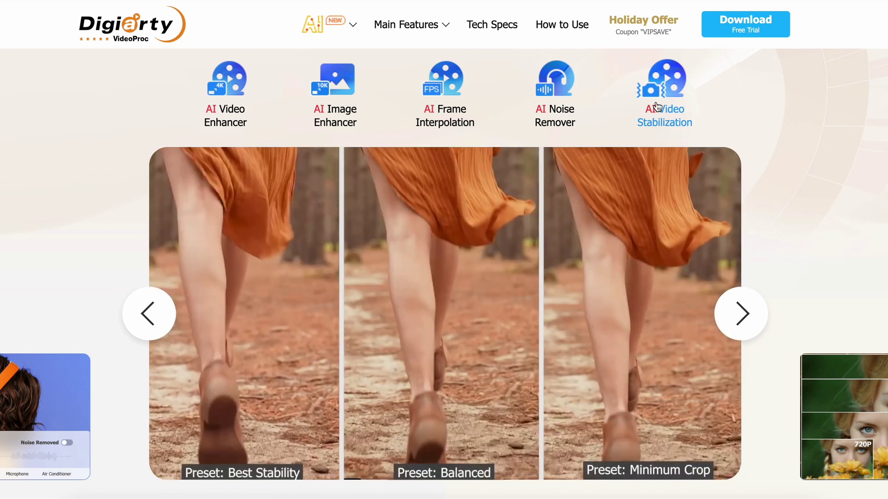
pyautogui.scroll(-20, 401, 314)
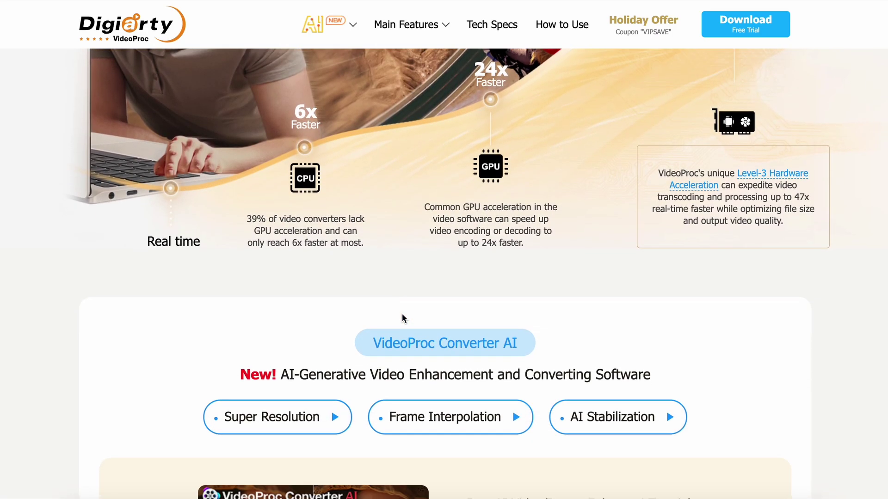
# Scroll through the free-trial versus paid comparison and the 6th Anniversary pricing down to the Quick Survey
pyautogui.scroll(-5, 404, 318)
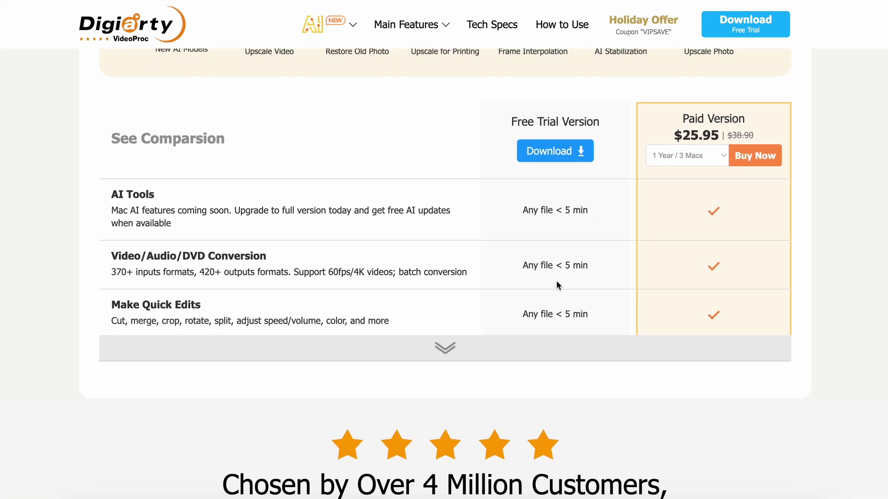
pyautogui.scroll(20, 557, 282)
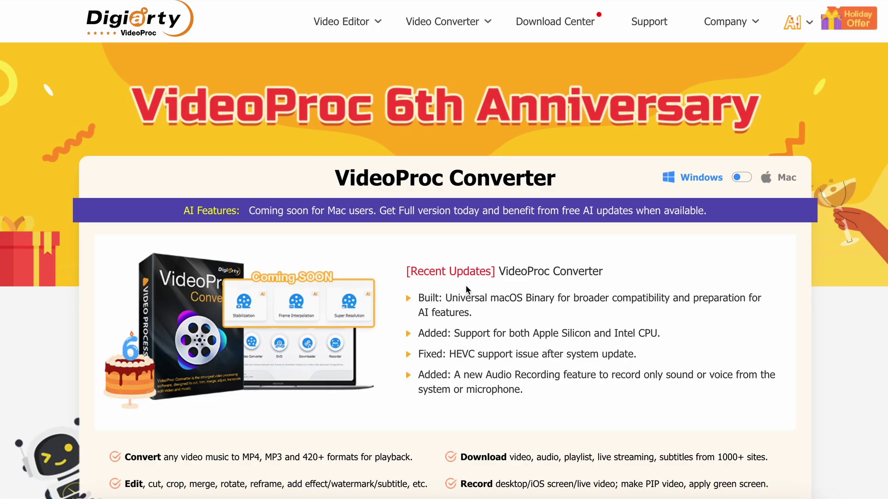
pyautogui.scroll(-4, 466, 285)
pyautogui.scroll(-4, 421, 373)
pyautogui.scroll(-7, 422, 372)
pyautogui.scroll(1, 422, 372)
pyautogui.scroll(3, 381, 228)
pyautogui.scroll(8, 379, 196)
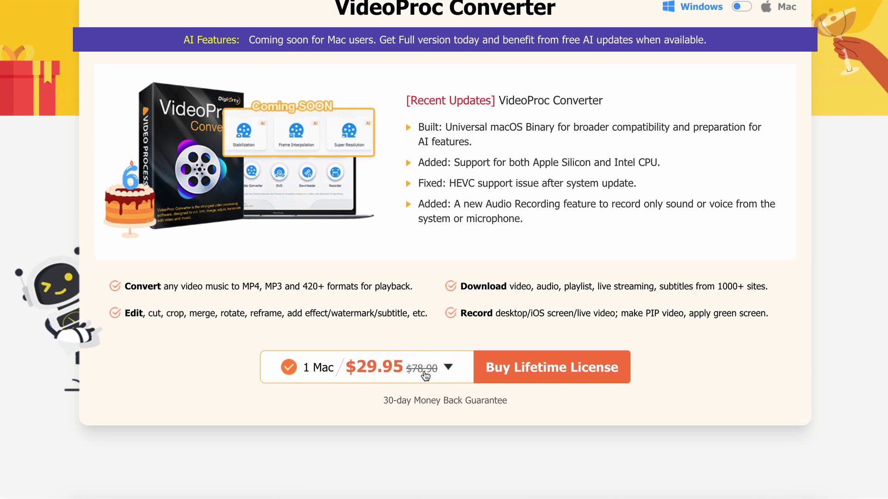
pyautogui.scroll(1, 436, 316)
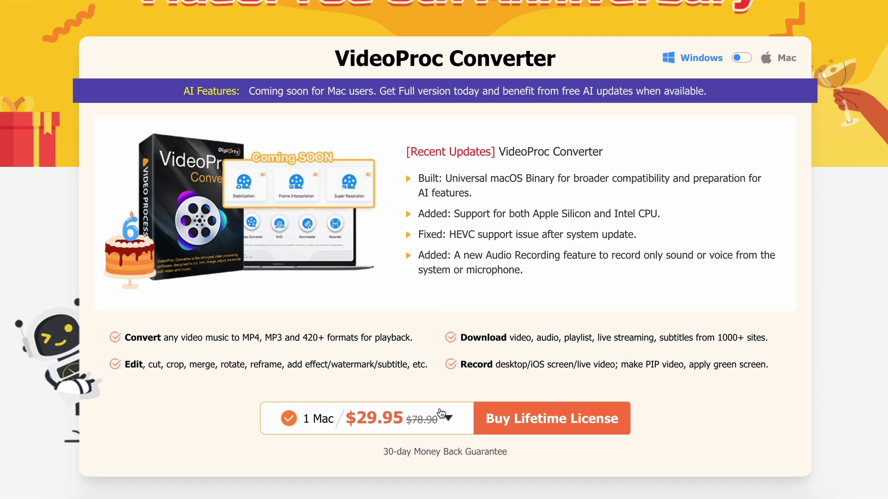
pyautogui.scroll(-10, 442, 412)
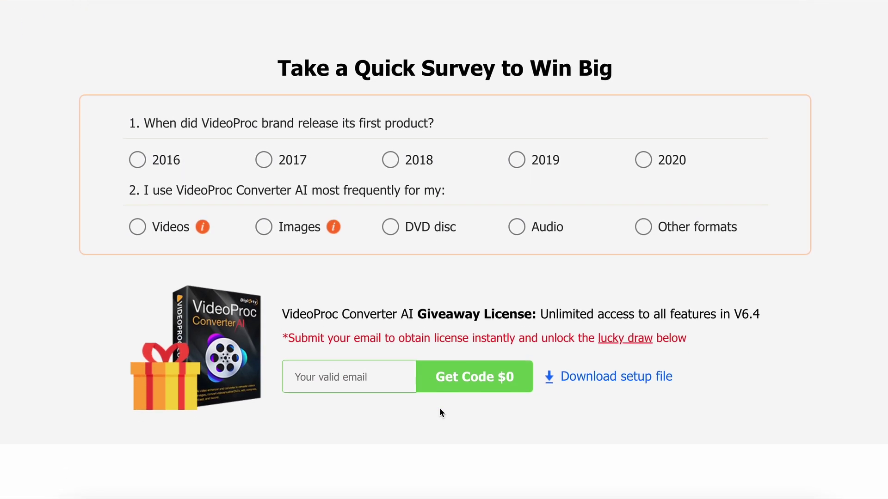
pyautogui.scroll(-1, 440, 408)
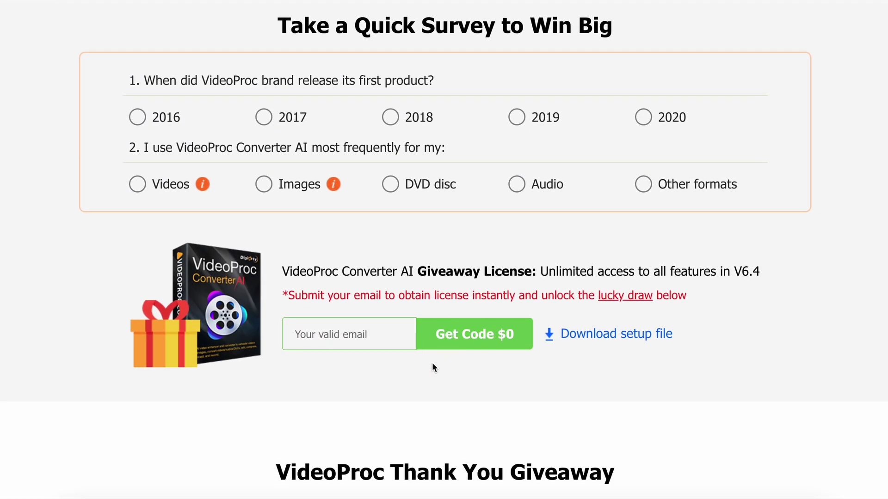
# Scroll down through the Thank You Giveaway lucky-draw prize grid
pyautogui.scroll(-10, 433, 365)
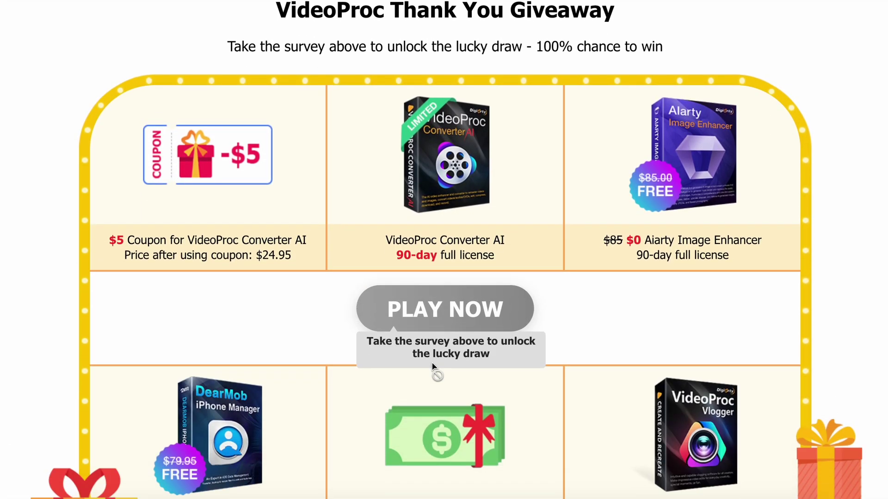
pyautogui.scroll(-1, 433, 367)
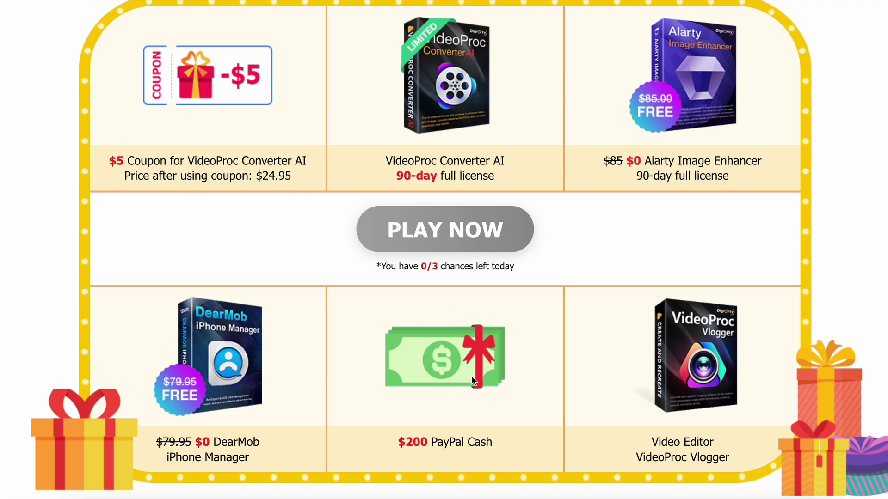
pyautogui.scroll(-8, 471, 379)
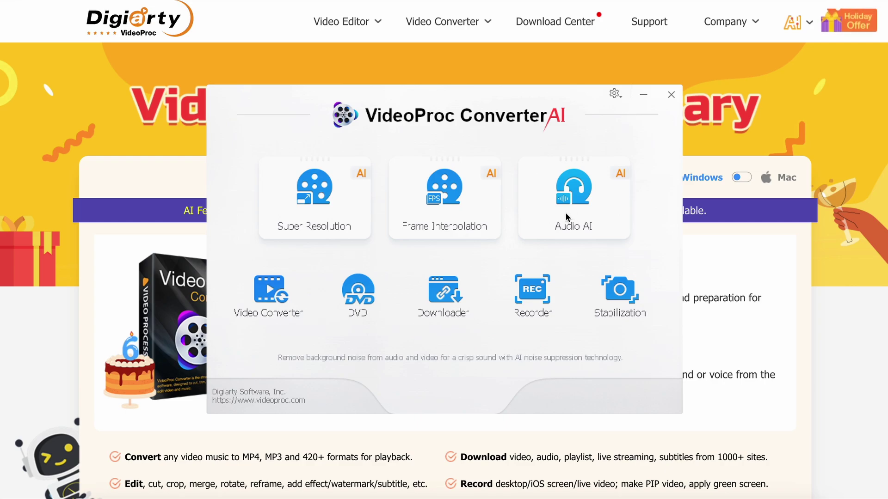
# Open Super Resolution on ninja-360p.mp4 at 4X, sweep the comparison split, and zoom the preview to 77%
pyautogui.click(323, 209)
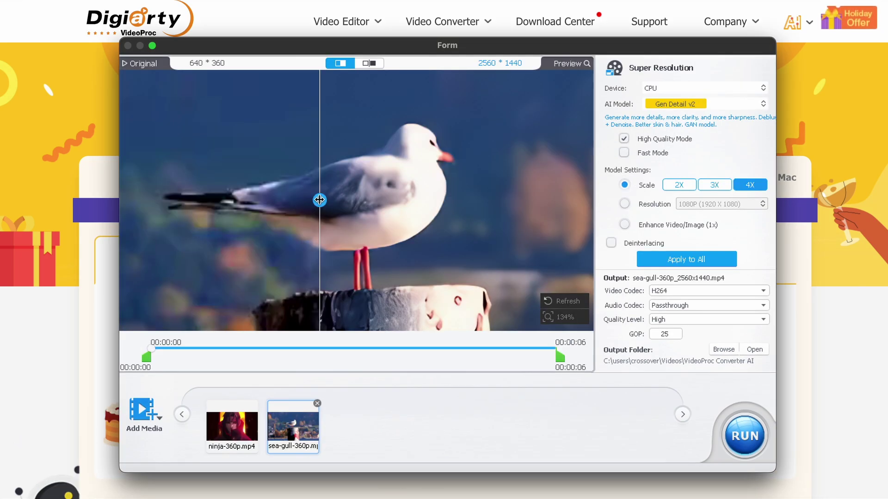
pyautogui.moveTo(319, 200); pyautogui.dragTo(159, 241)
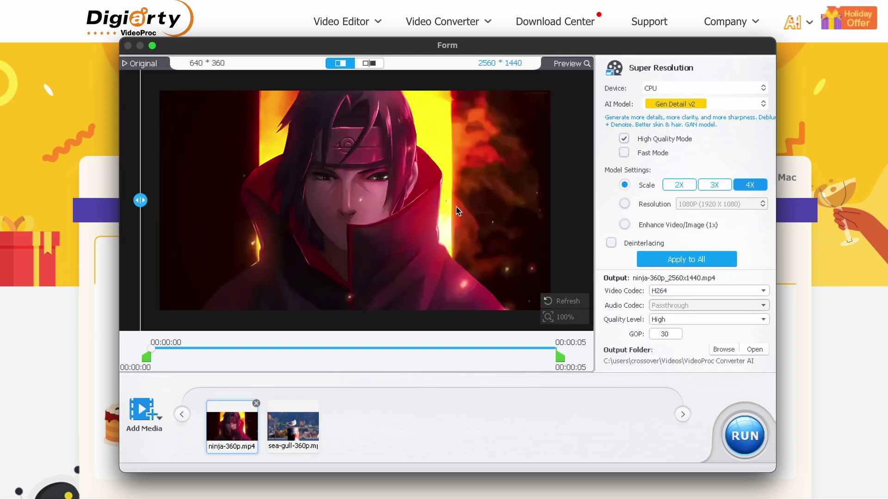
pyautogui.click(548, 317)
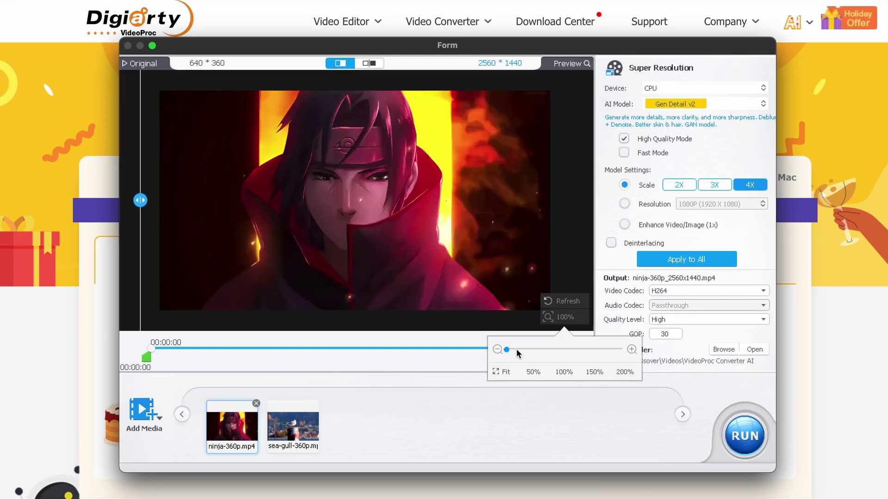
pyautogui.moveTo(507, 352); pyautogui.dragTo(526, 361)
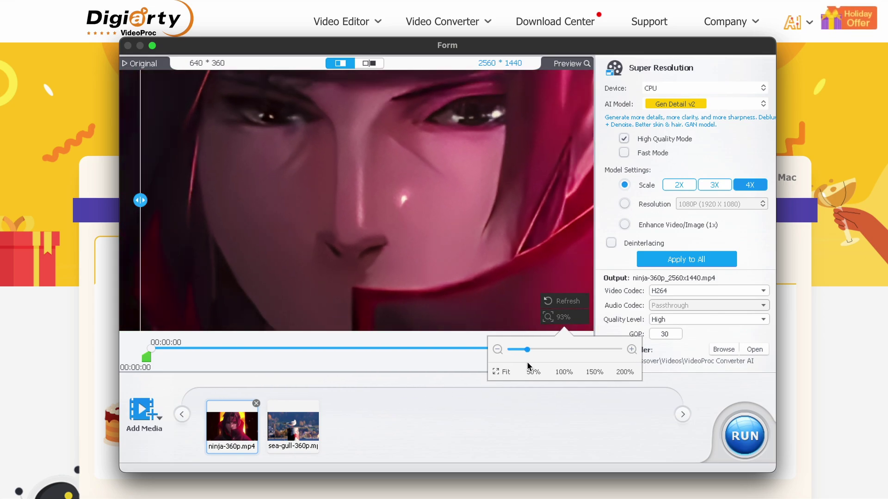
pyautogui.scroll(-5, 443, 225)
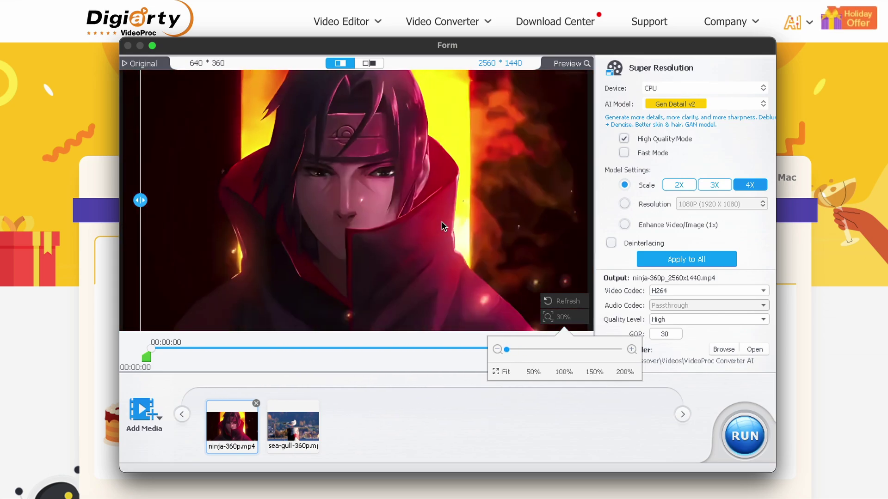
pyautogui.moveTo(507, 349); pyautogui.dragTo(529, 355)
pyautogui.moveTo(140, 201)
pyautogui.mouseDown()
pyautogui.moveTo(487, 209)
pyautogui.moveTo(402, 204)
pyautogui.moveTo(284, 201)
pyautogui.moveTo(502, 218)
pyautogui.moveTo(137, 200)
pyautogui.mouseUp()
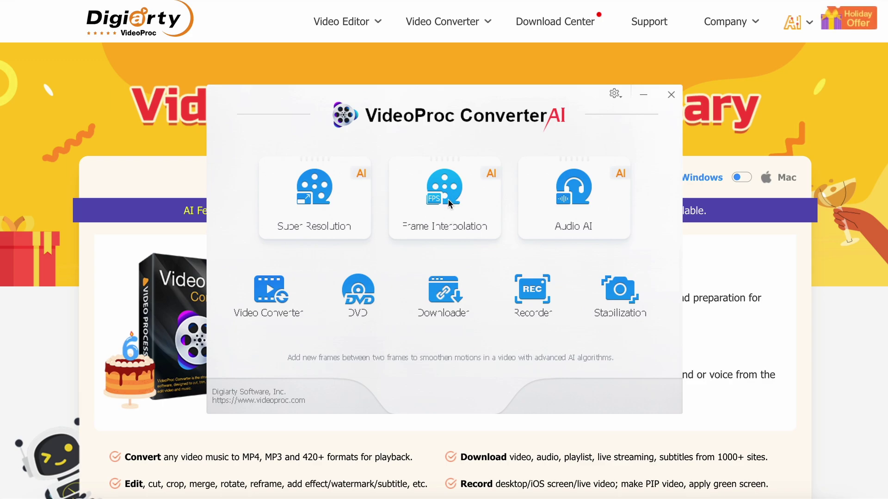
# Open Audio AI on Bad Piano Playing.mp3, keeping CPU as the device and DeepFilter v3.0 as the model
pyautogui.click(456, 201)
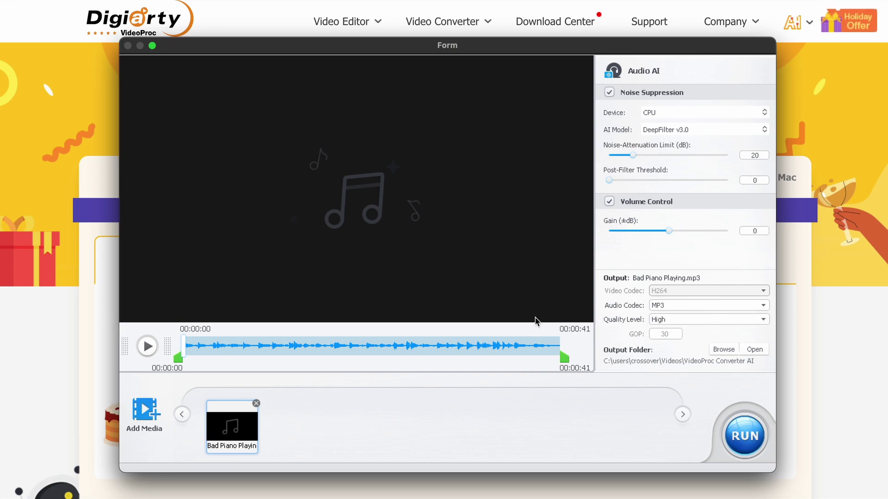
pyautogui.click(672, 114)
pyautogui.click(672, 117)
pyautogui.click(671, 129)
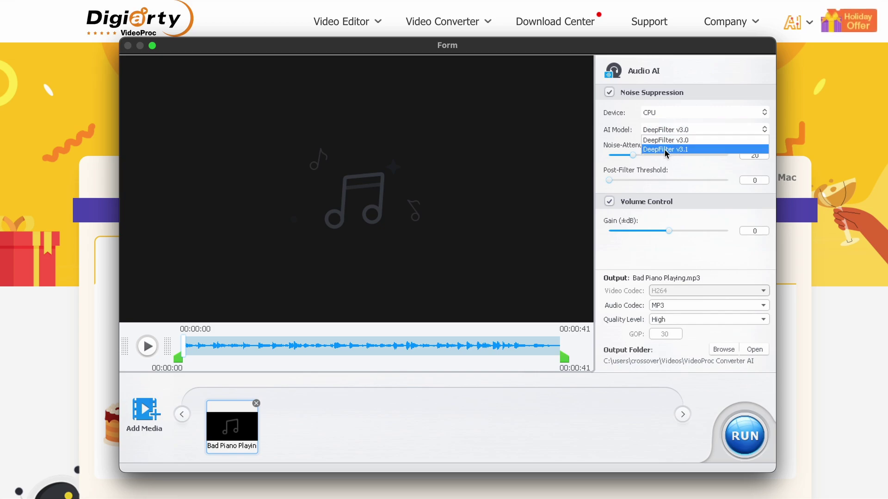
pyautogui.click(671, 131)
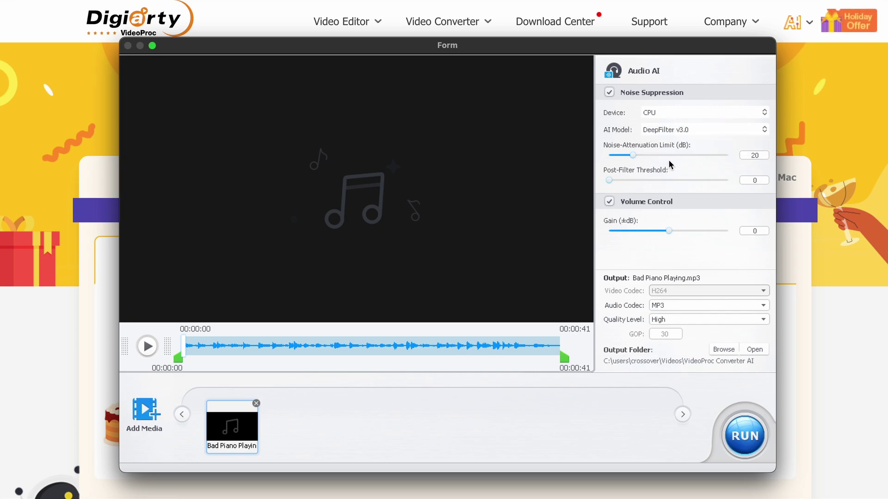